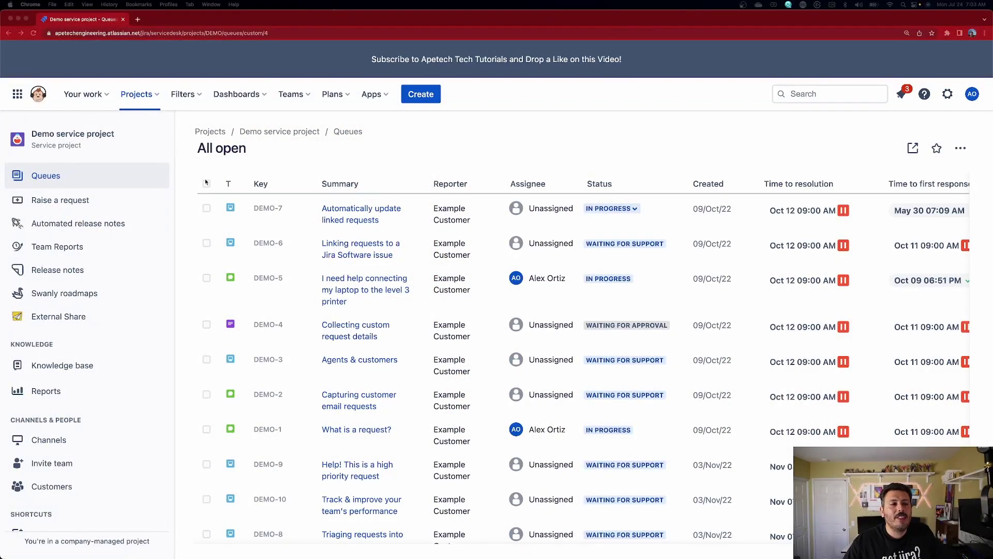
# Step: Go from the project's Queues to Manage queues and start creating a new queue
pyautogui.click(64, 181)
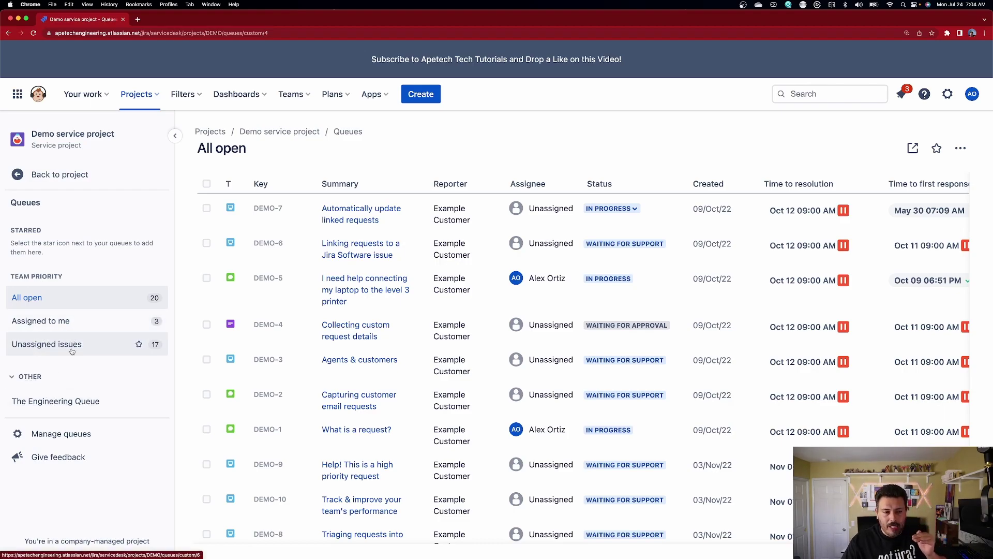
pyautogui.click(55, 439)
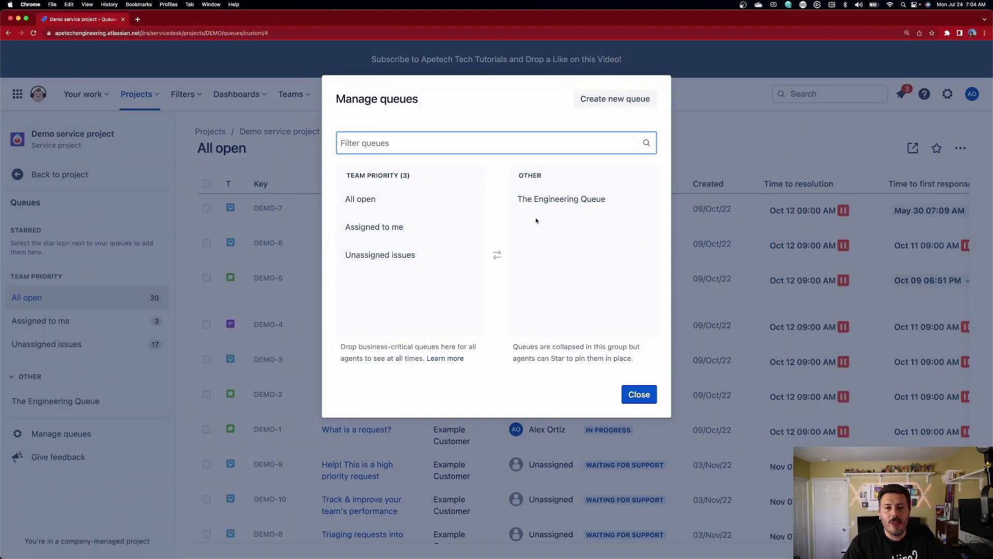
pyautogui.click(604, 102)
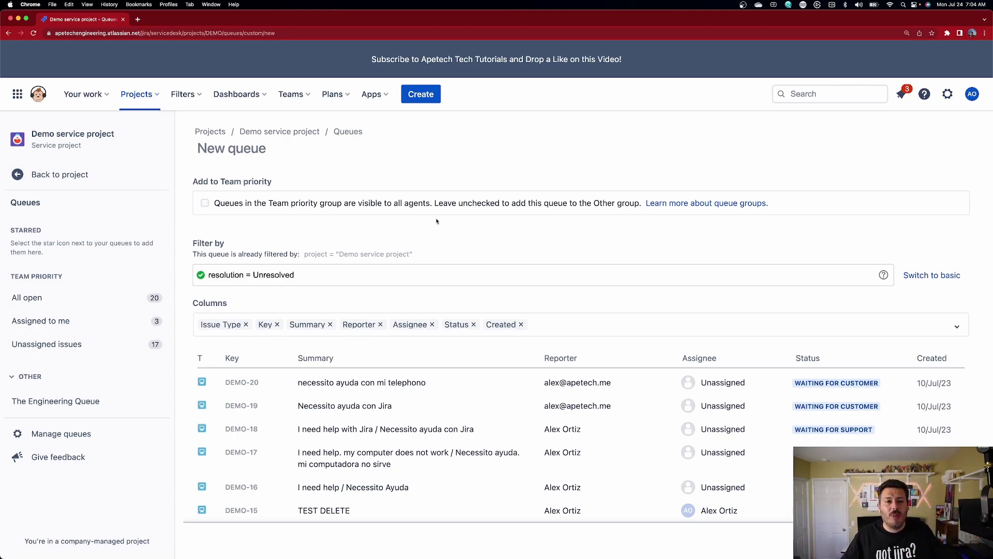
# Step: Extend the queue's JQL to resolution = Unresolved and status = "In Progress"
pyautogui.click(347, 271)
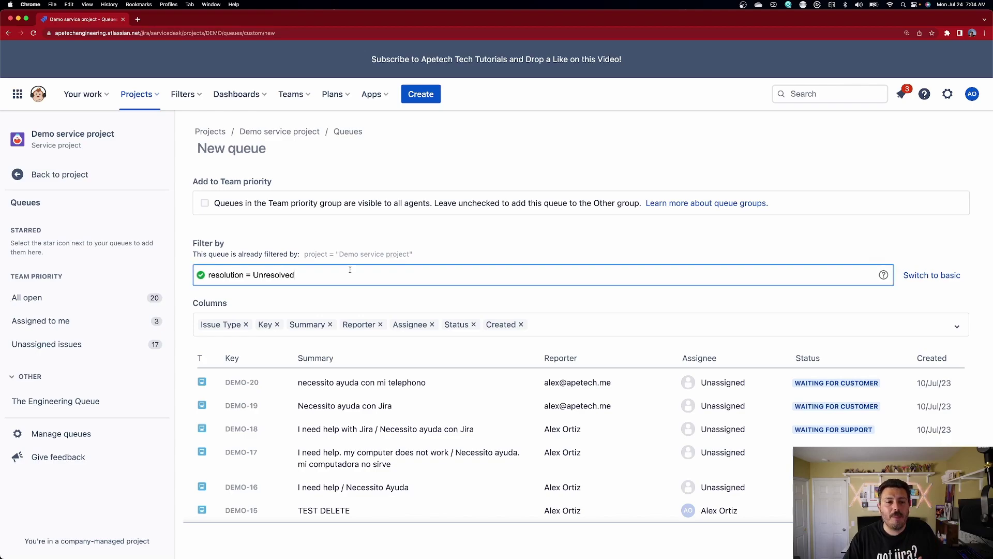
pyautogui.write('and status')
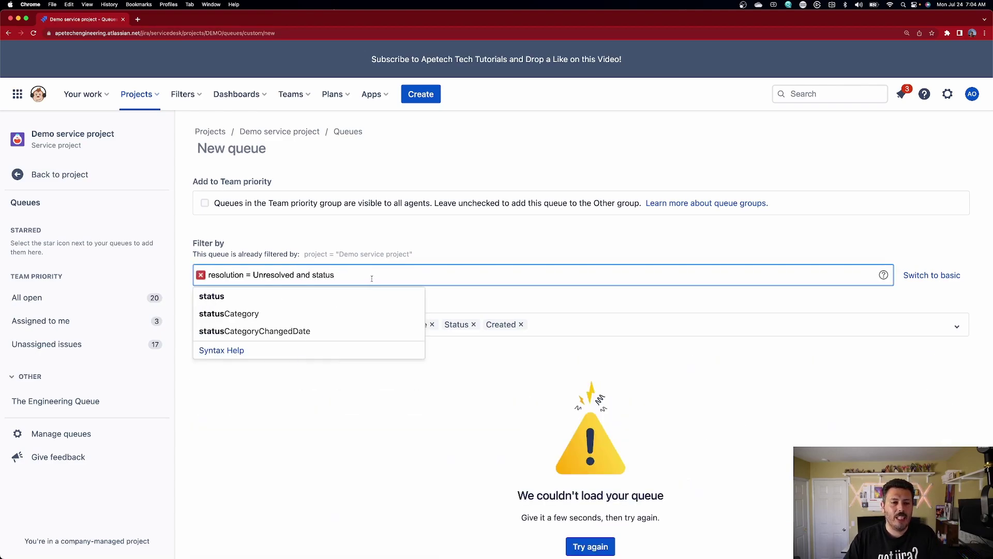
pyautogui.click(361, 296)
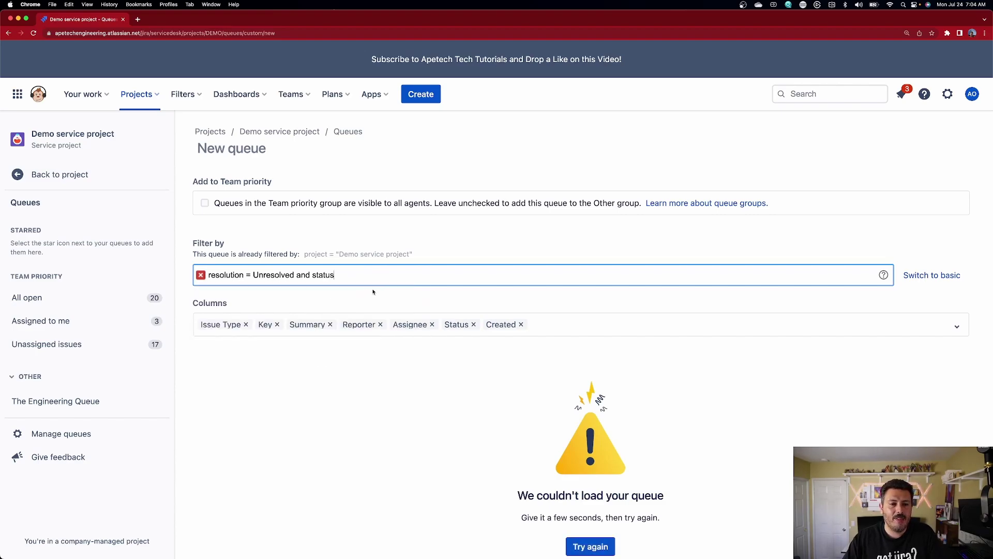
pyautogui.click(432, 296)
pyautogui.write('In Progress')
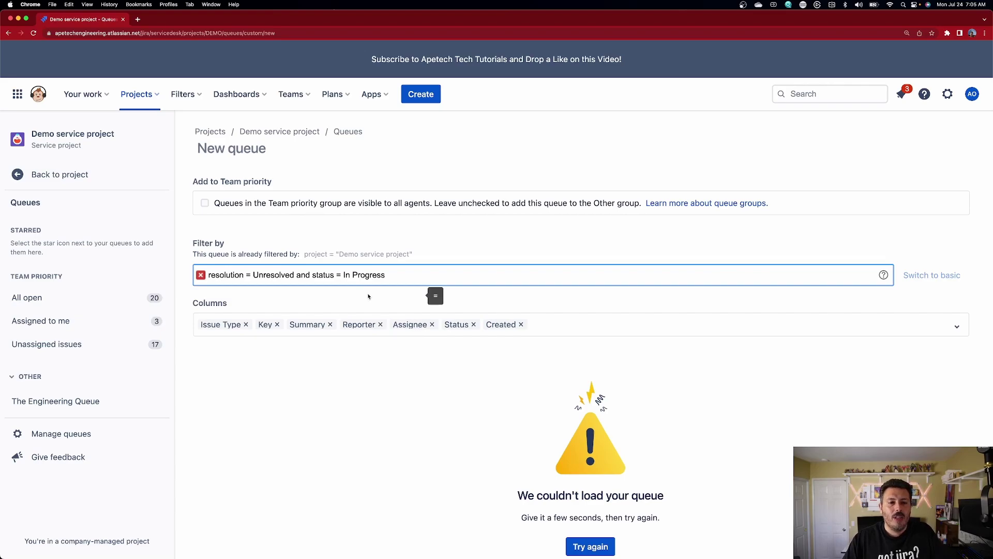
pyautogui.click(242, 313)
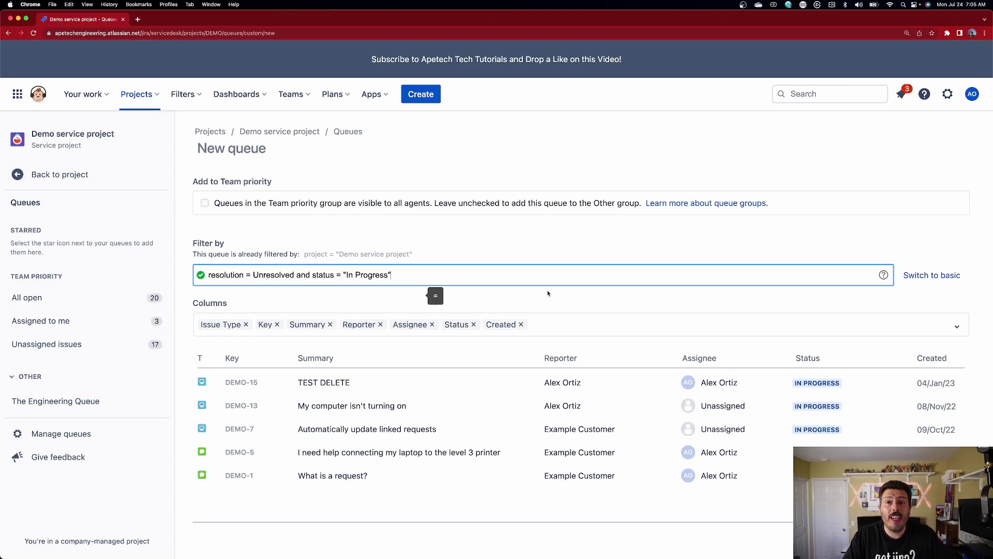
# Step: Name the queue 'In Progress Requests' and switch its filter to basic mode
pyautogui.click(231, 150)
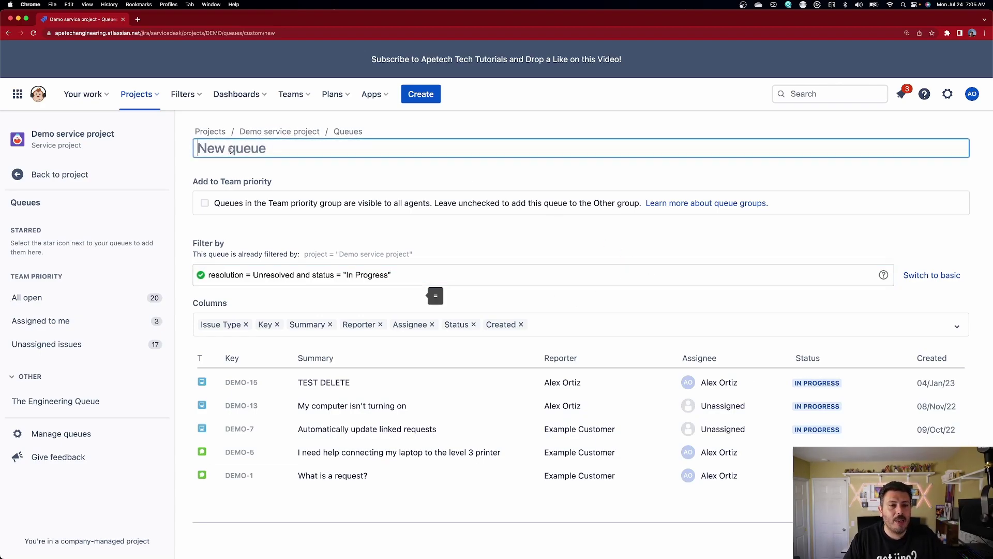
pyautogui.write('In Pro')
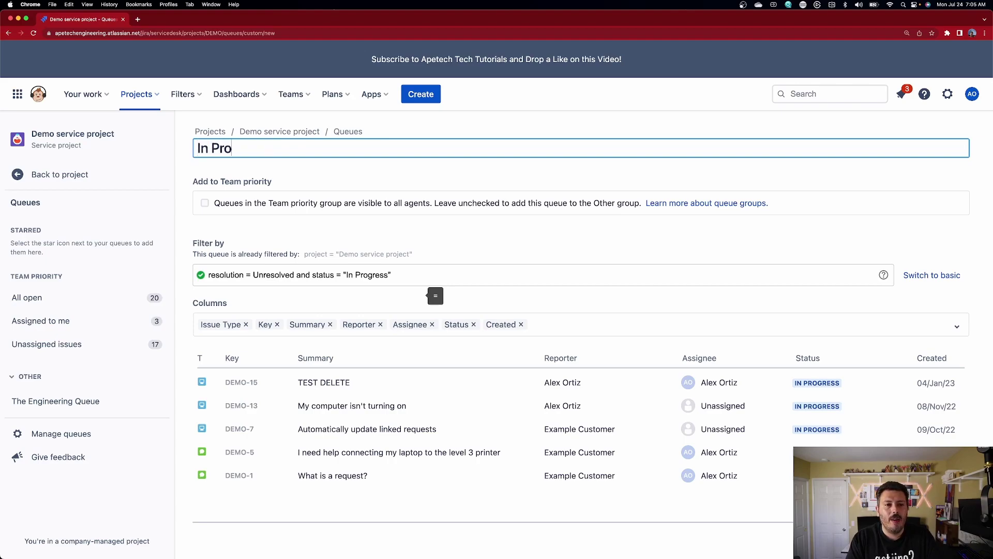
pyautogui.write('gress Requests')
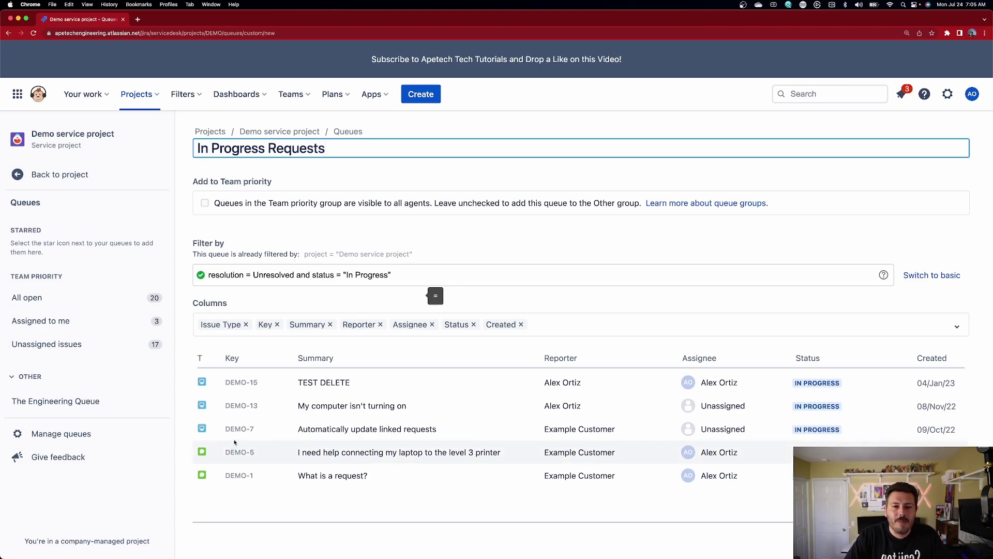
pyautogui.click(939, 277)
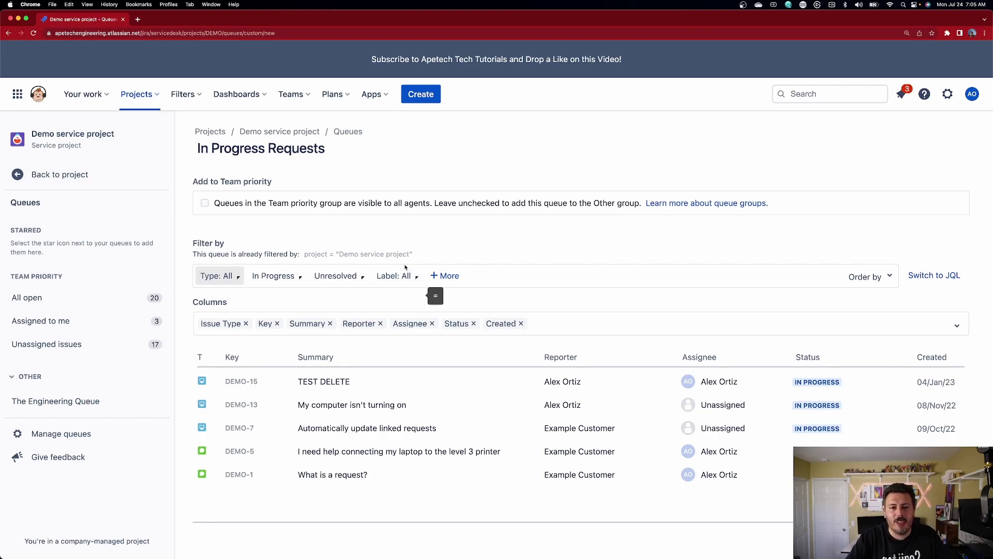
pyautogui.click(453, 280)
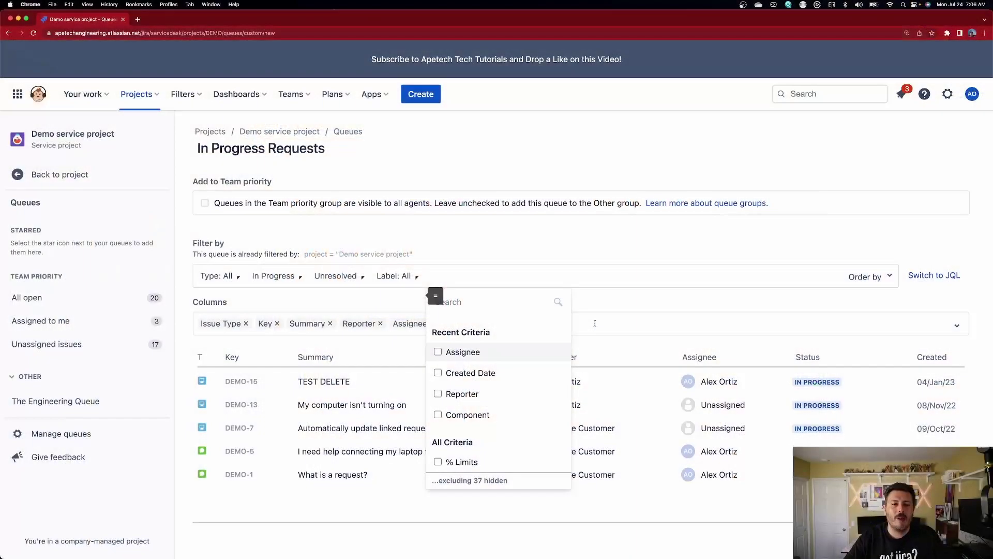
pyautogui.click(631, 268)
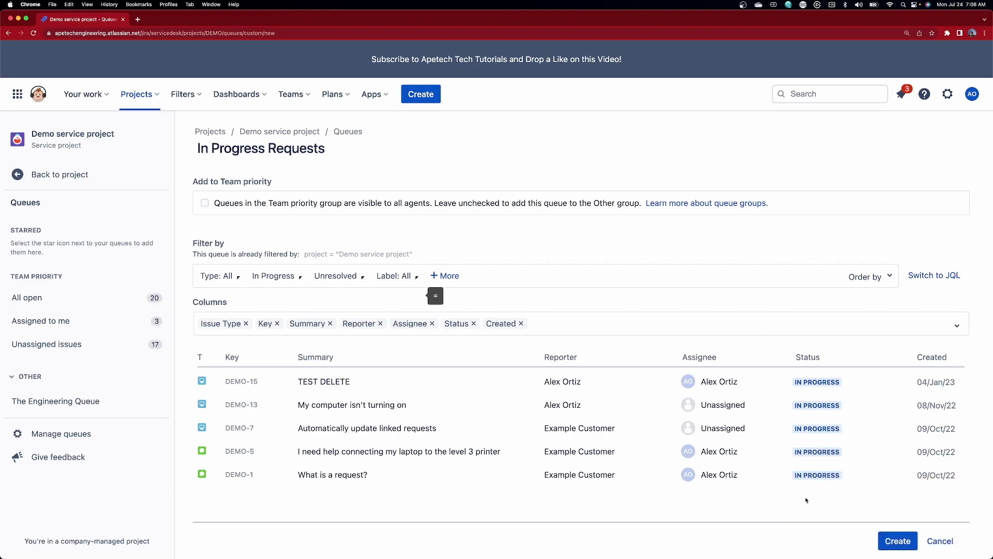
# Step: Create the In Progress Requests queue with its five in-progress requests
pyautogui.click(899, 541)
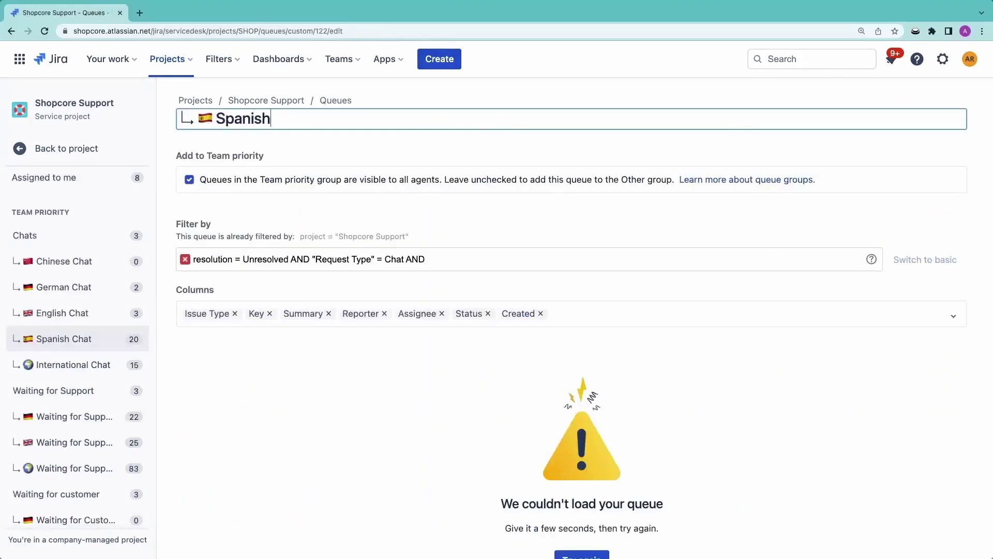
# Step: Add AND "Customer Language" ~ es to the Spanish Chat queue's JQL filter
pyautogui.write('Chat AND')
pyautogui.click(462, 247)
pyautogui.write('cus')
pyautogui.click(374, 270)
pyautogui.write('~es')
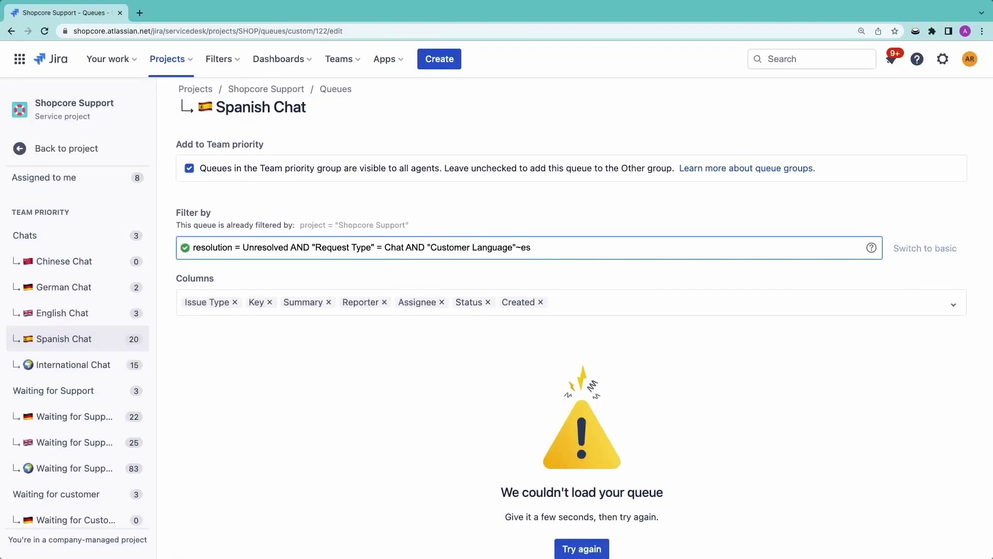
# Step: Add a Customer Language column and save the Spanish Chat queue
pyautogui.click(610, 314)
pyautogui.write('cus')
pyautogui.click(601, 340)
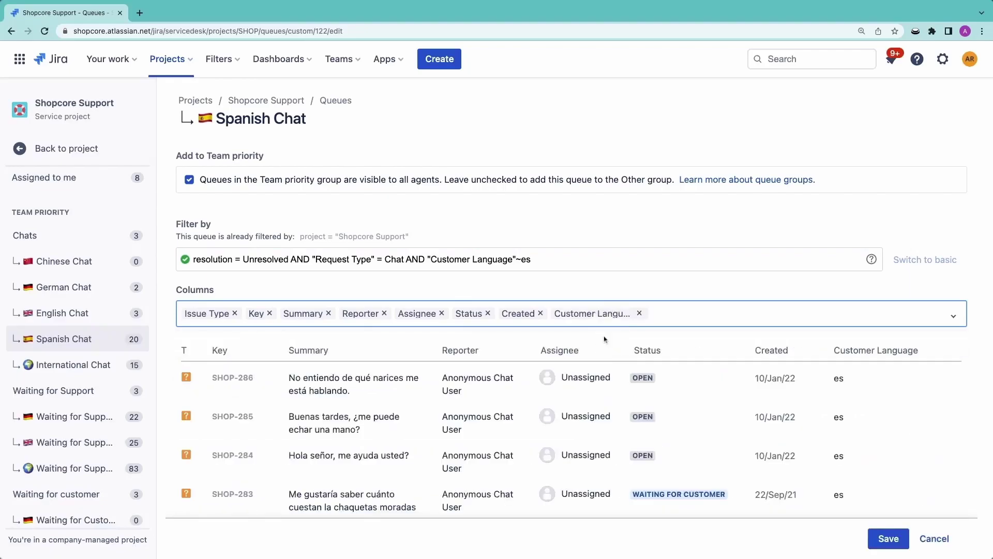
pyautogui.click(887, 535)
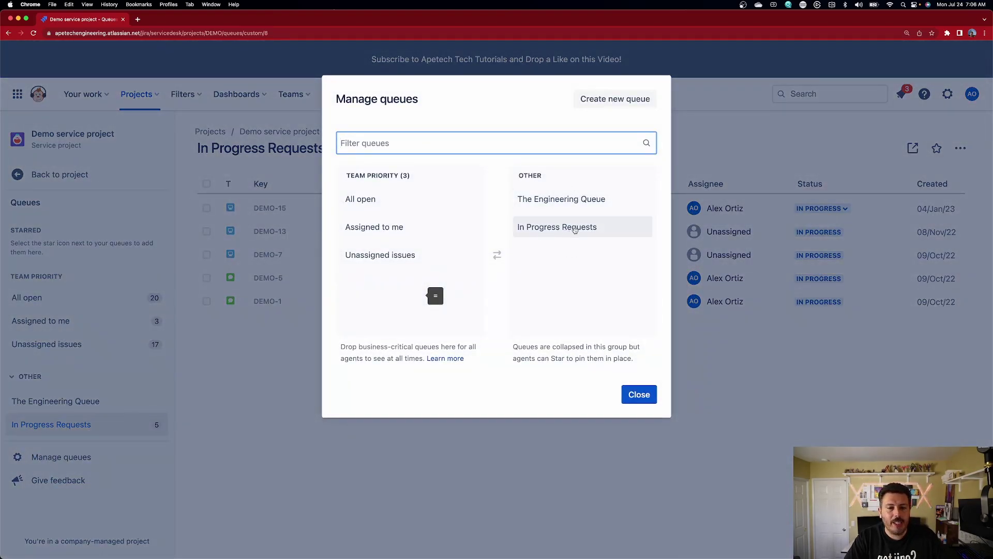
# Step: Move In Progress Requests from Other into Team priority, then close Manage queues
pyautogui.moveTo(576, 229); pyautogui.dragTo(400, 226)
pyautogui.click(639, 394)
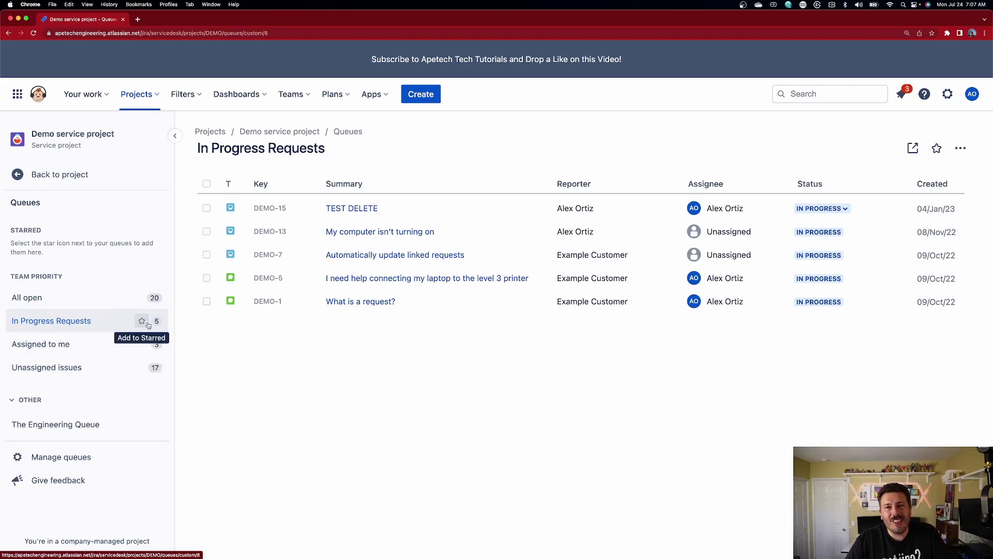
# Step: Star the In Progress Requests queue and return to the project's Queues list
pyautogui.click(142, 322)
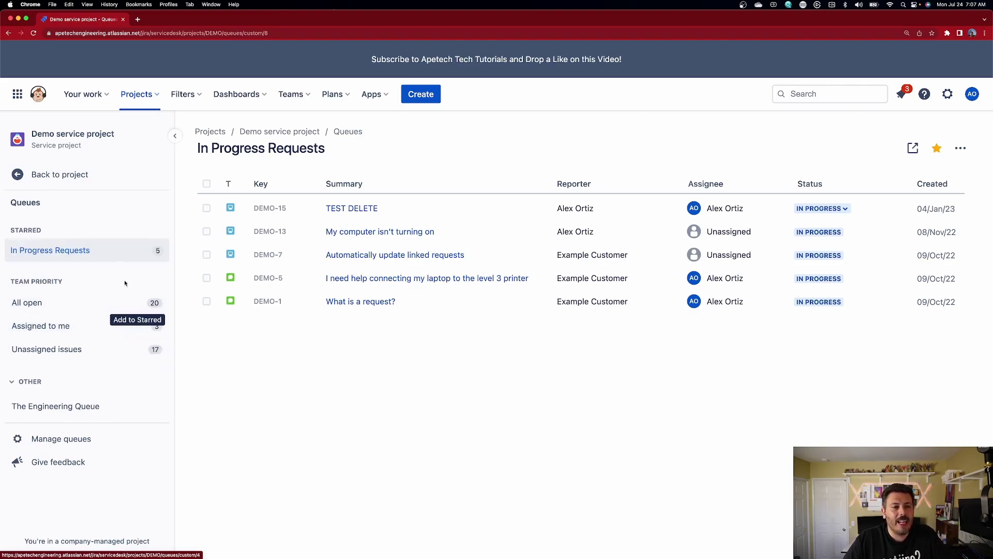
pyautogui.click(68, 180)
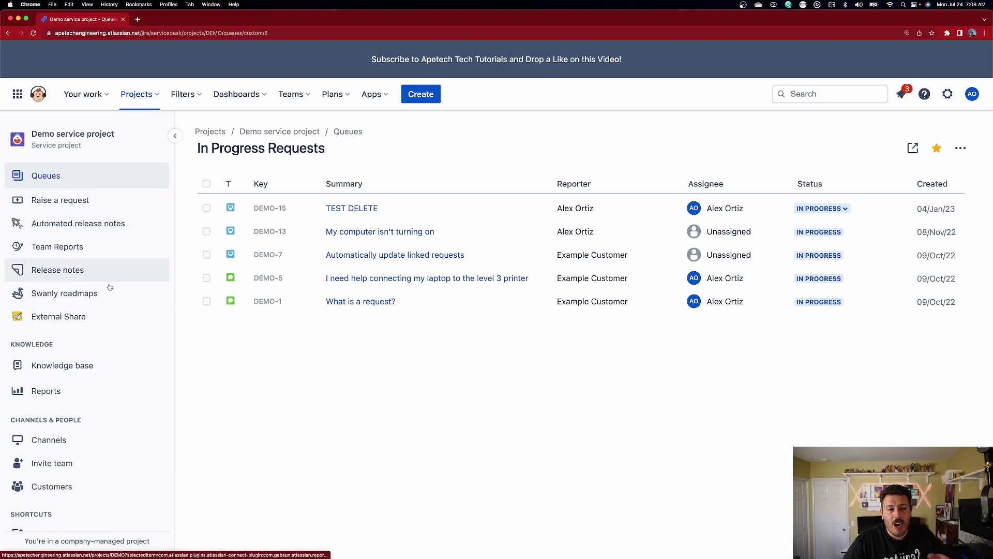
pyautogui.click(45, 178)
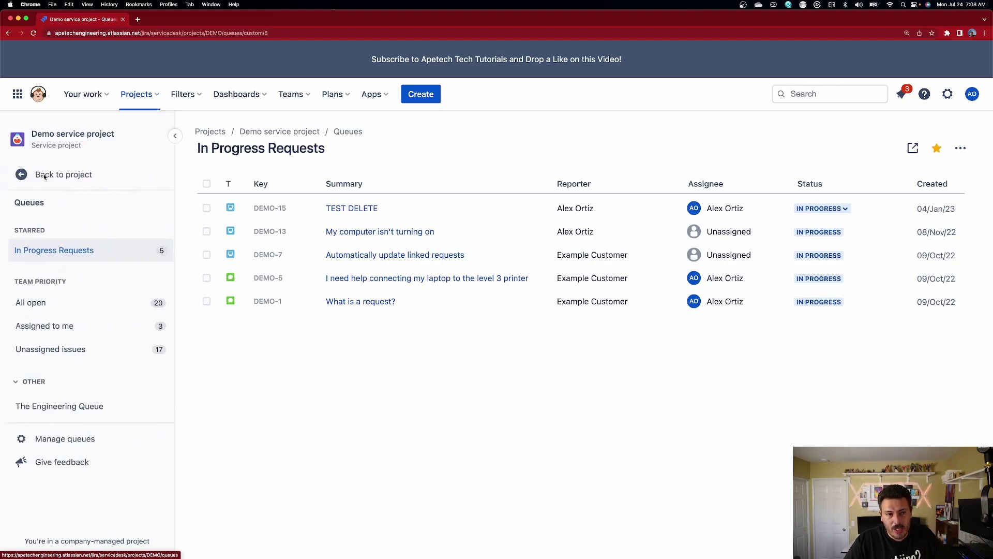